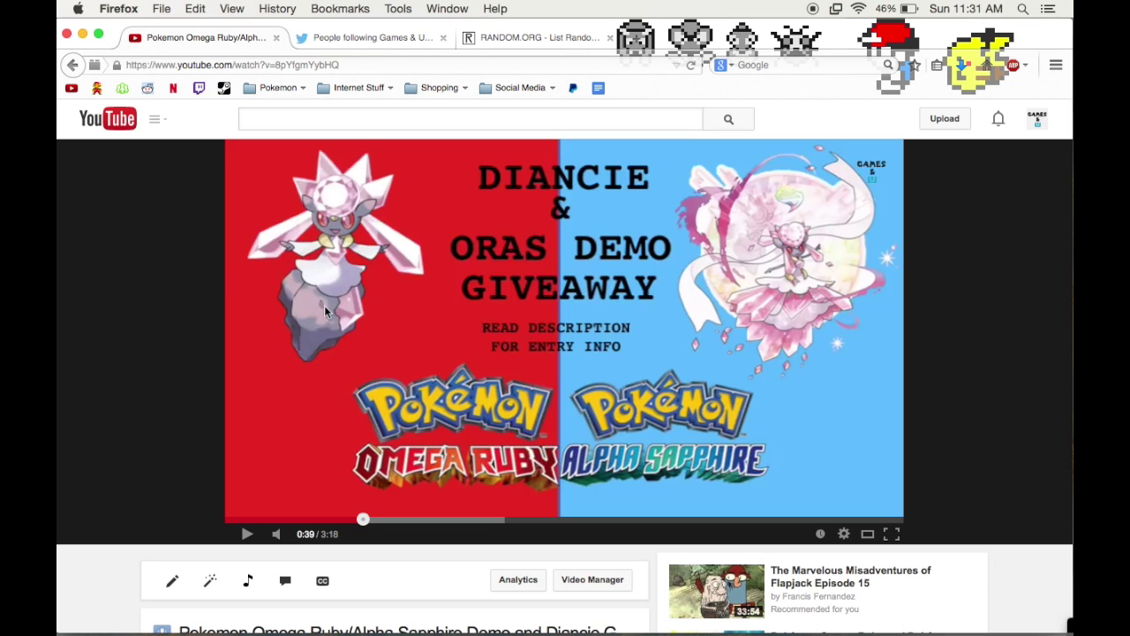
- Scroll up and down through the current page
scroll(119, 366, "down", 5)
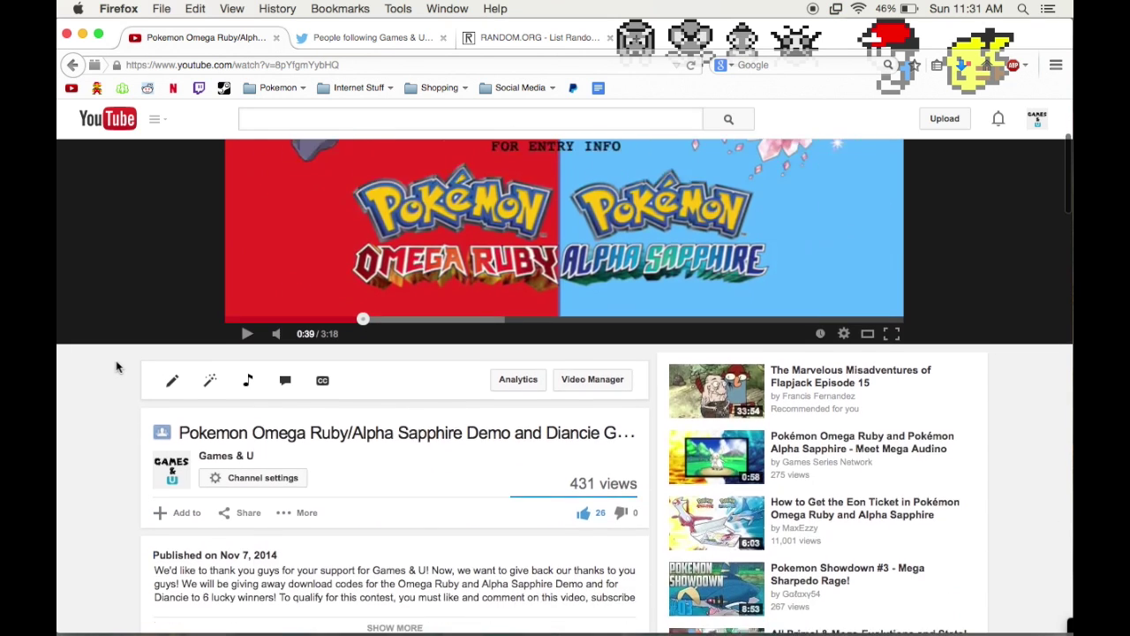
scroll(119, 367, "down", 5)
scroll(119, 366, "up", 10)
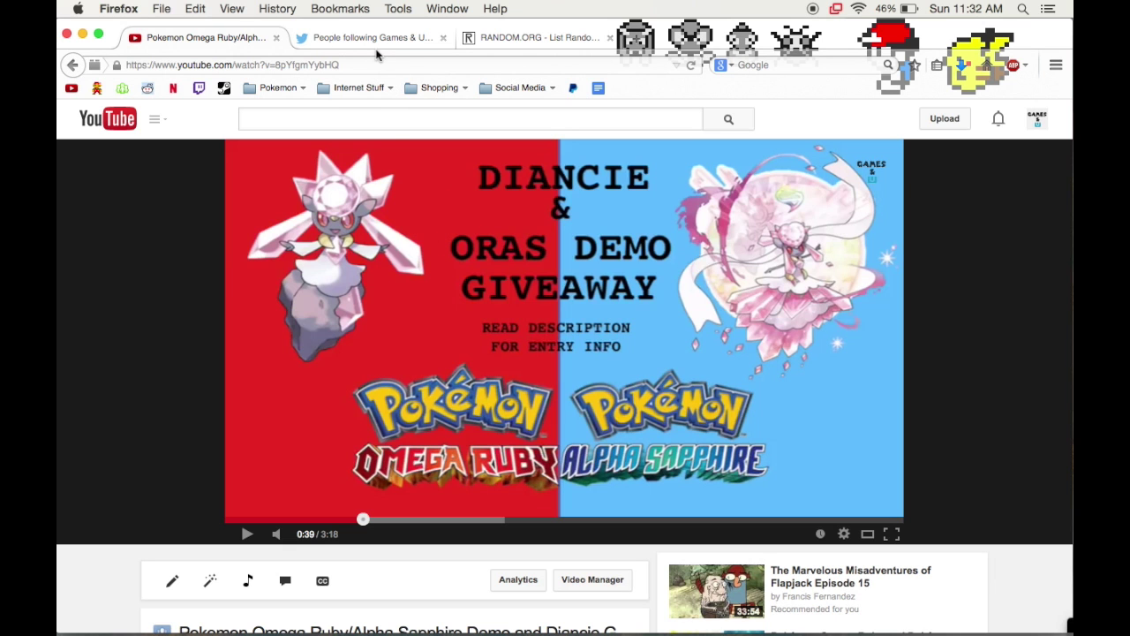
scroll(176, 263, "down", 5)
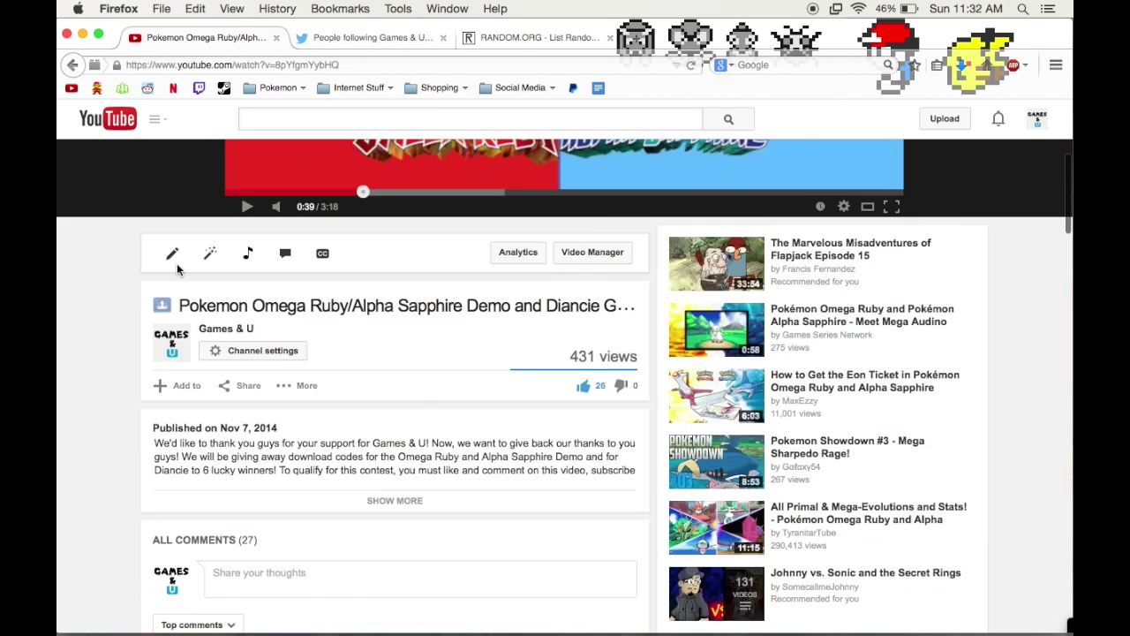
scroll(141, 371, "down", 5)
scroll(101, 474, "down", 8)
scroll(102, 473, "down", 5)
scroll(101, 473, "down", 4)
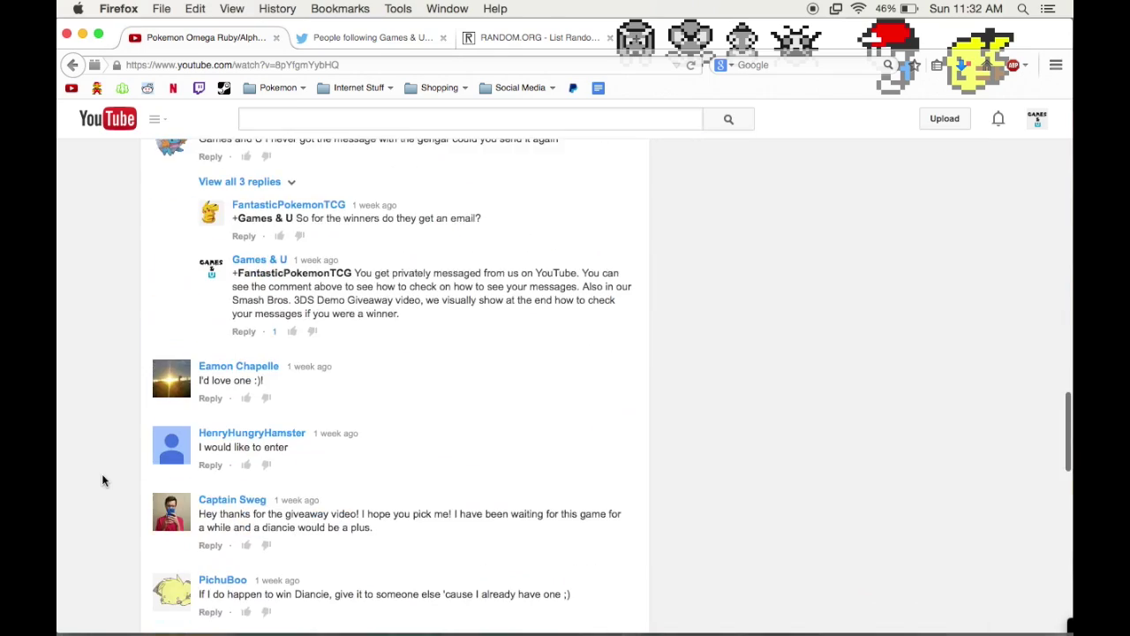
scroll(101, 473, "up", 10)
scroll(102, 473, "up", 10)
- Scroll through the Twitter followers list, then return to the YouTube giveaway video
left_click(359, 38)
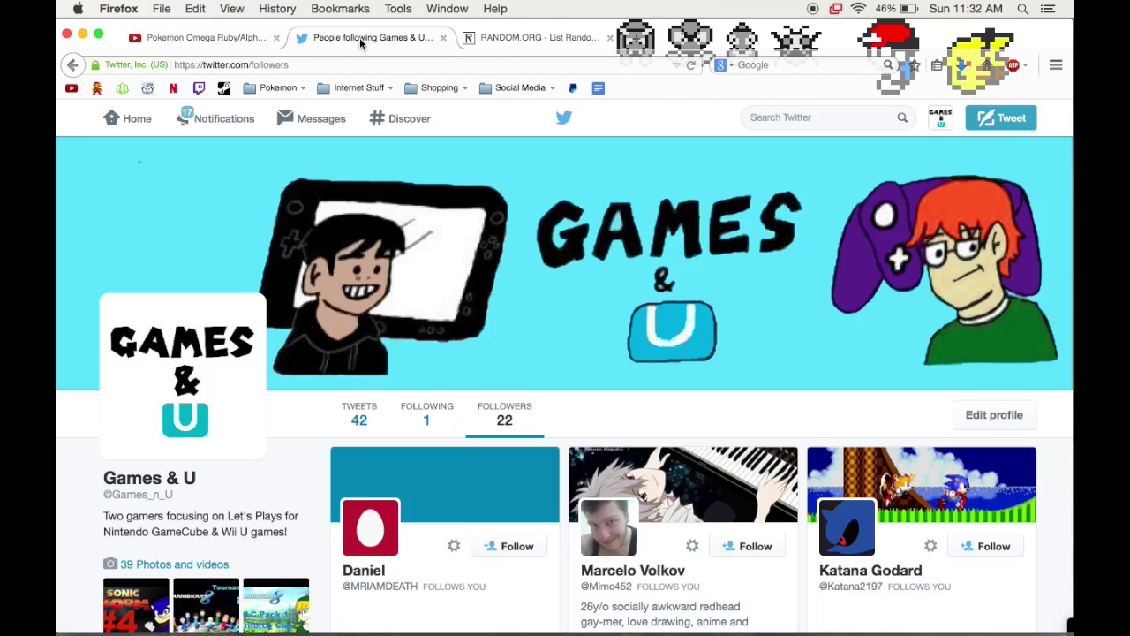
scroll(372, 338, "down", 3)
scroll(565, 479, "down", 5)
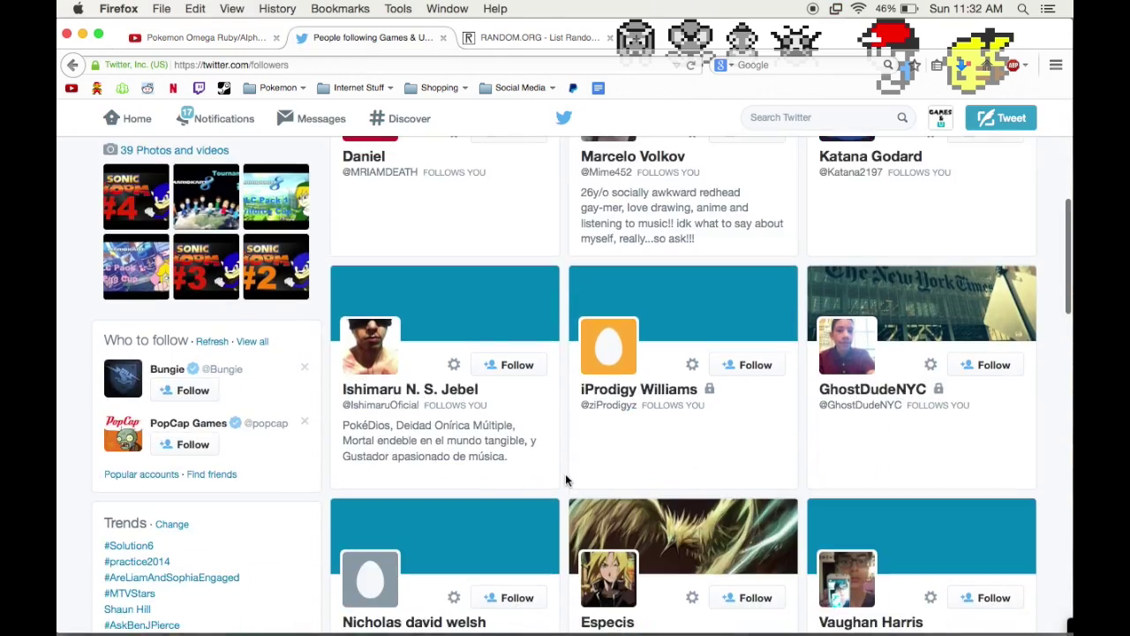
scroll(565, 480, "down", 9)
scroll(565, 479, "up", 15)
scroll(565, 480, "down", 7)
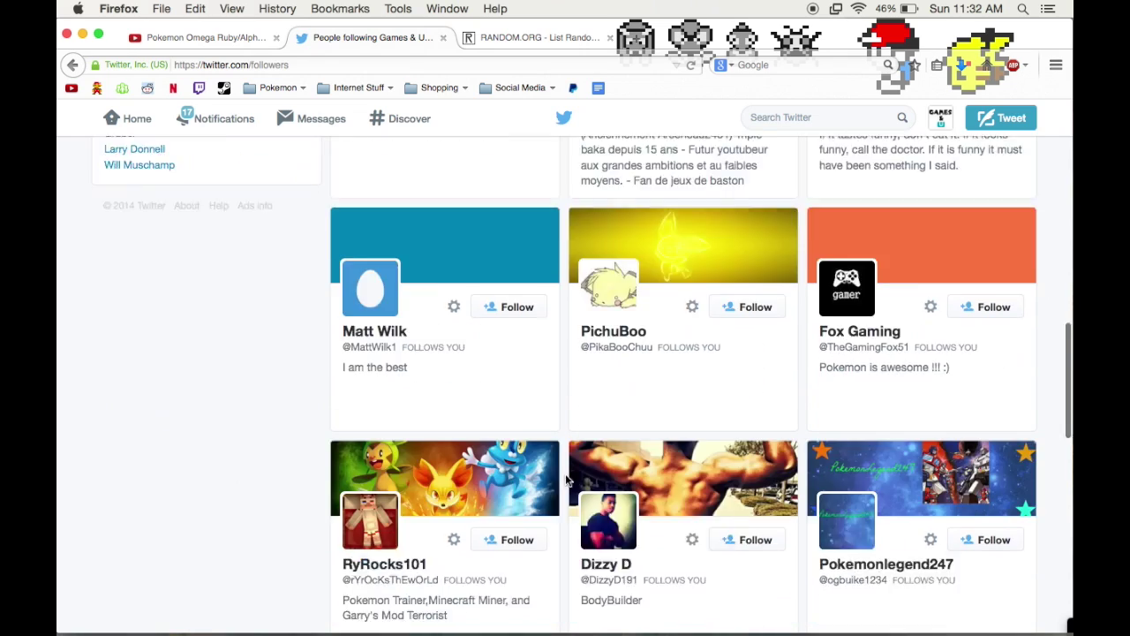
scroll(565, 480, "down", 7)
scroll(565, 479, "down", 2)
scroll(565, 480, "up", 15)
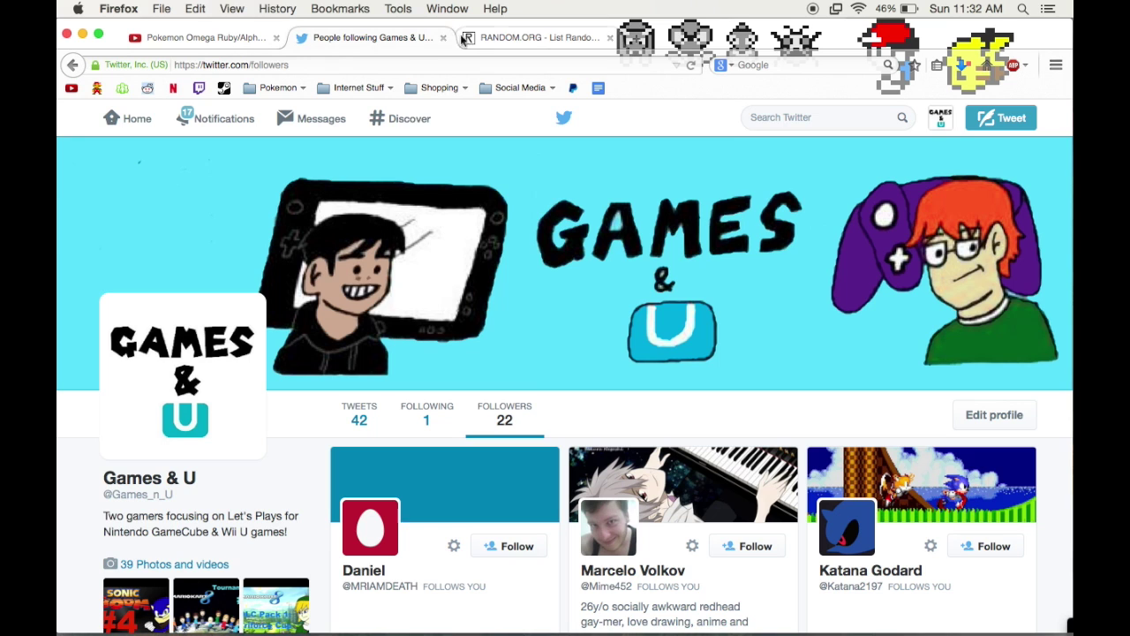
left_click(193, 38)
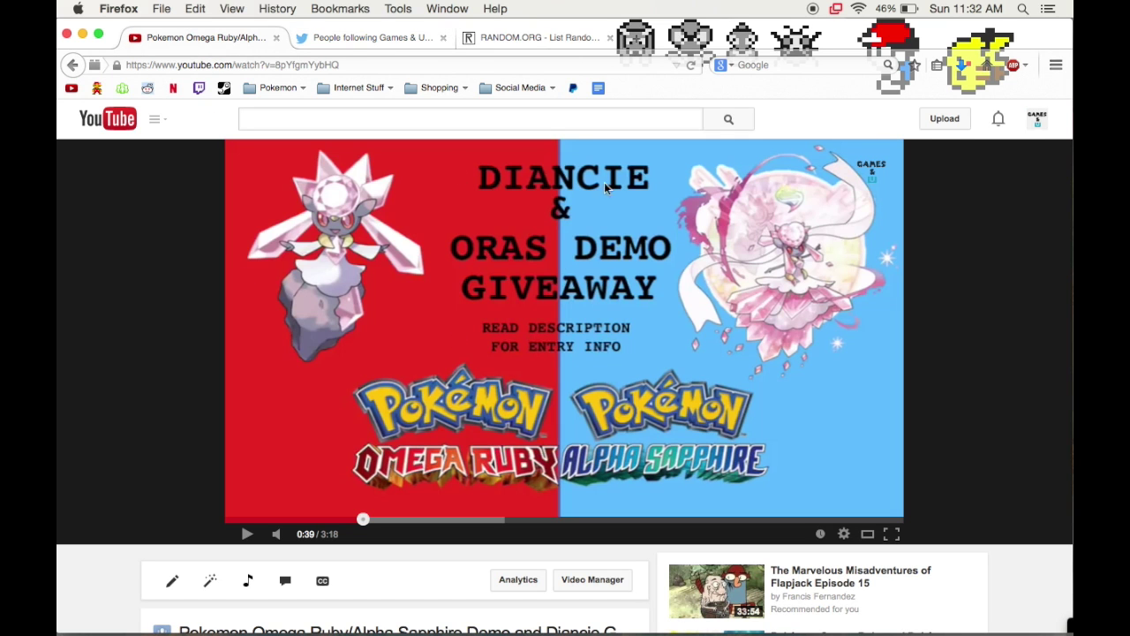
- Switch to the List Randomizer and scroll through the contestant names in Part 1
left_click(547, 39)
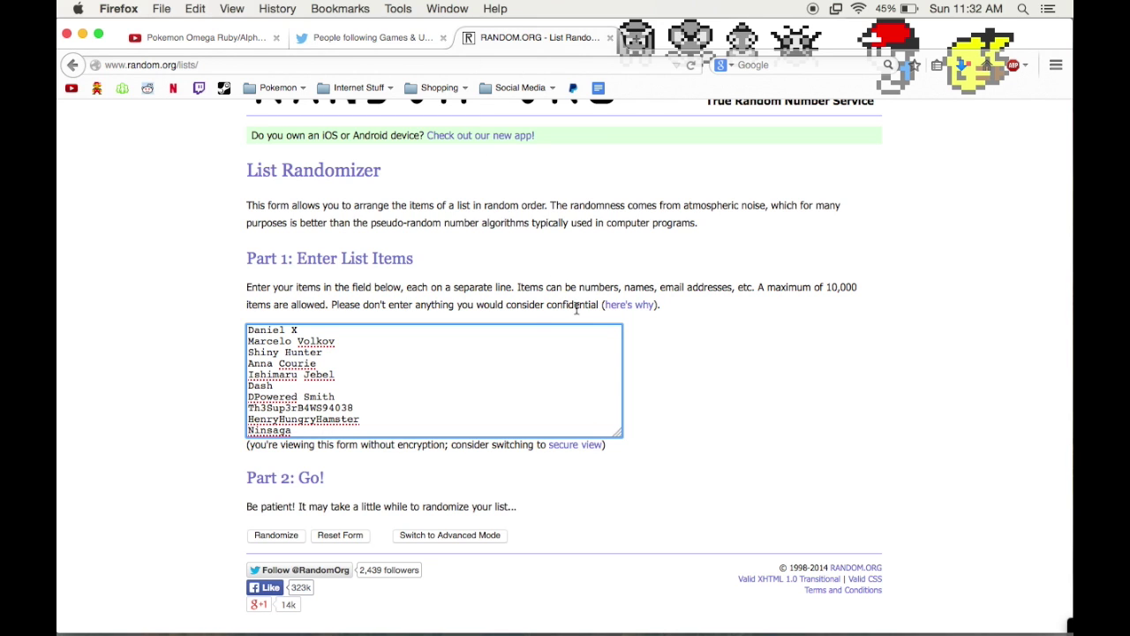
scroll(431, 365, "down", 3)
scroll(431, 365, "down", 5)
scroll(431, 366, "down", 5)
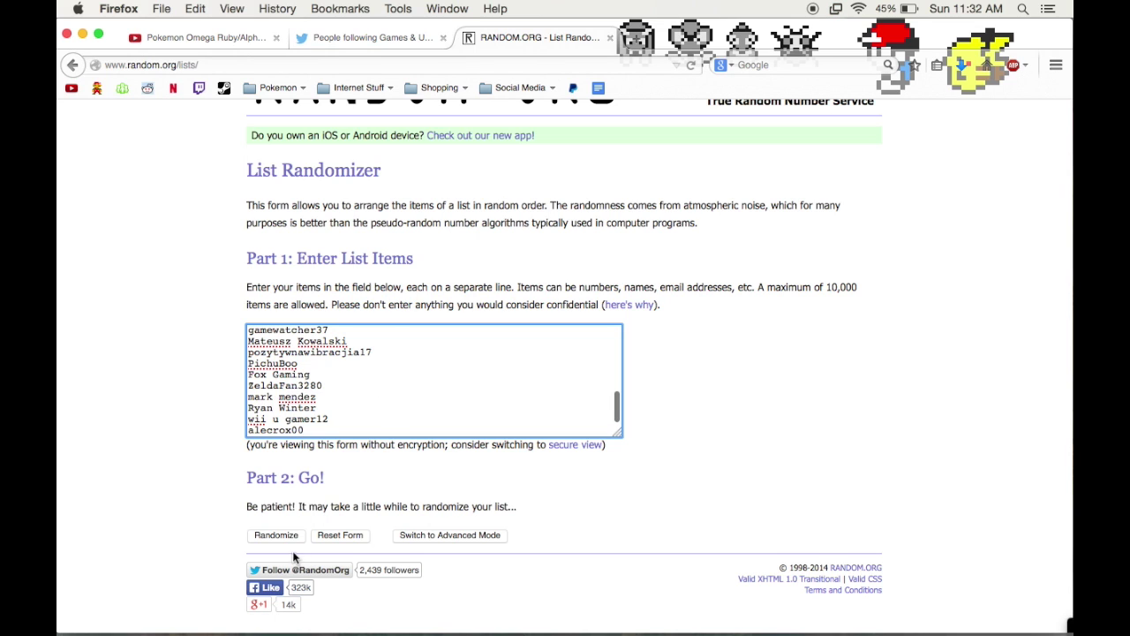
scroll(395, 406, "up", 10)
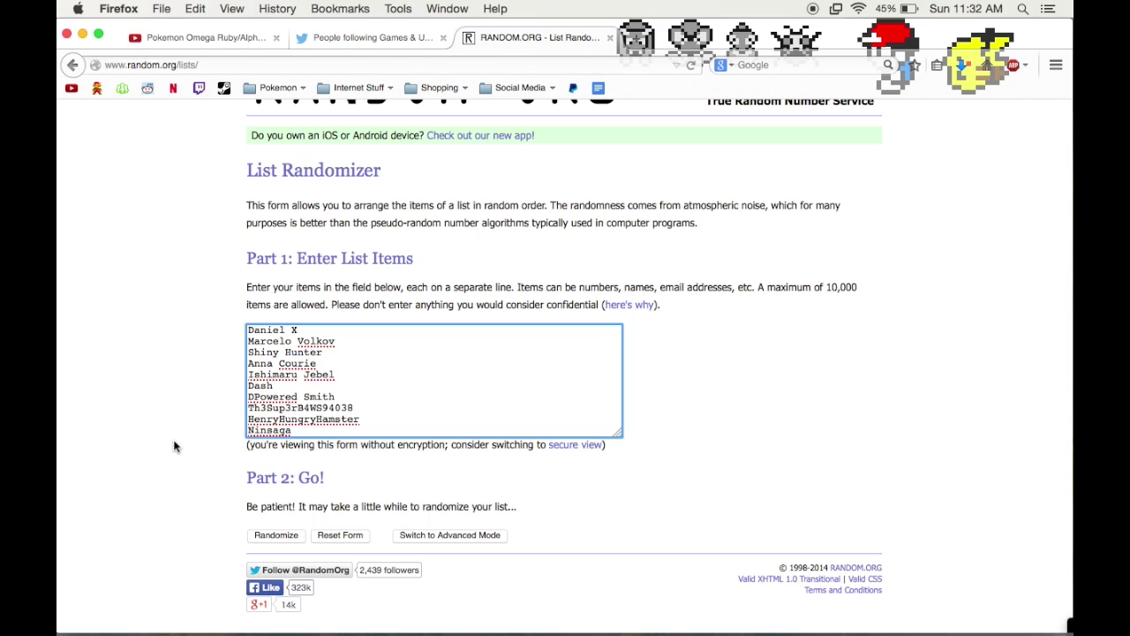
- Randomize the 26 names, then briefly mark the third-place result
left_click(273, 536)
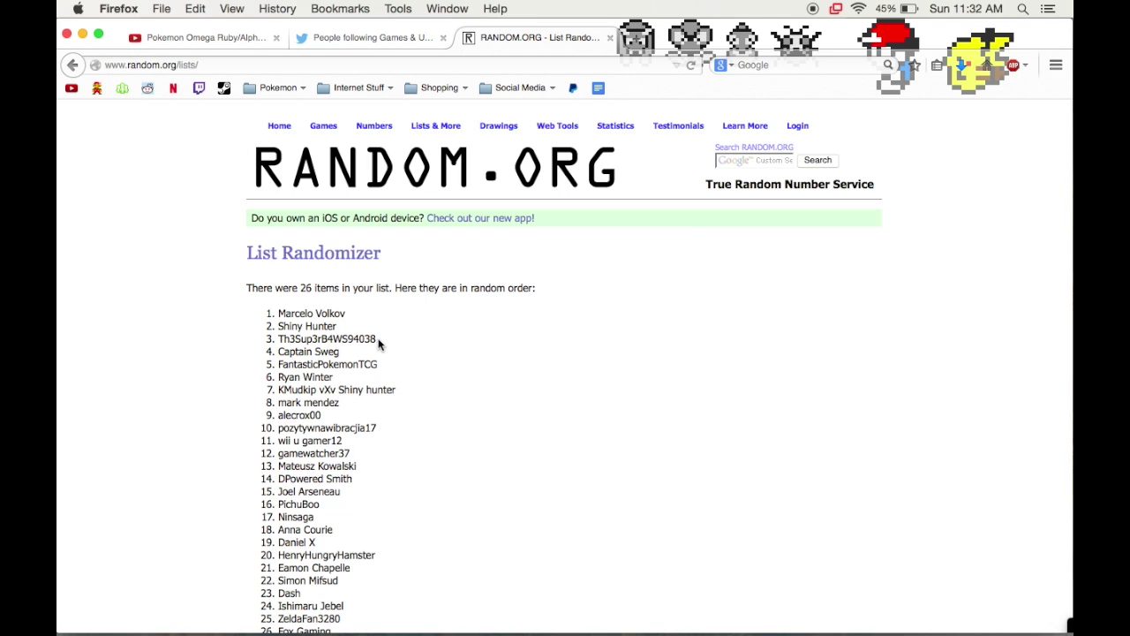
left_click_drag(283, 341, 396, 345)
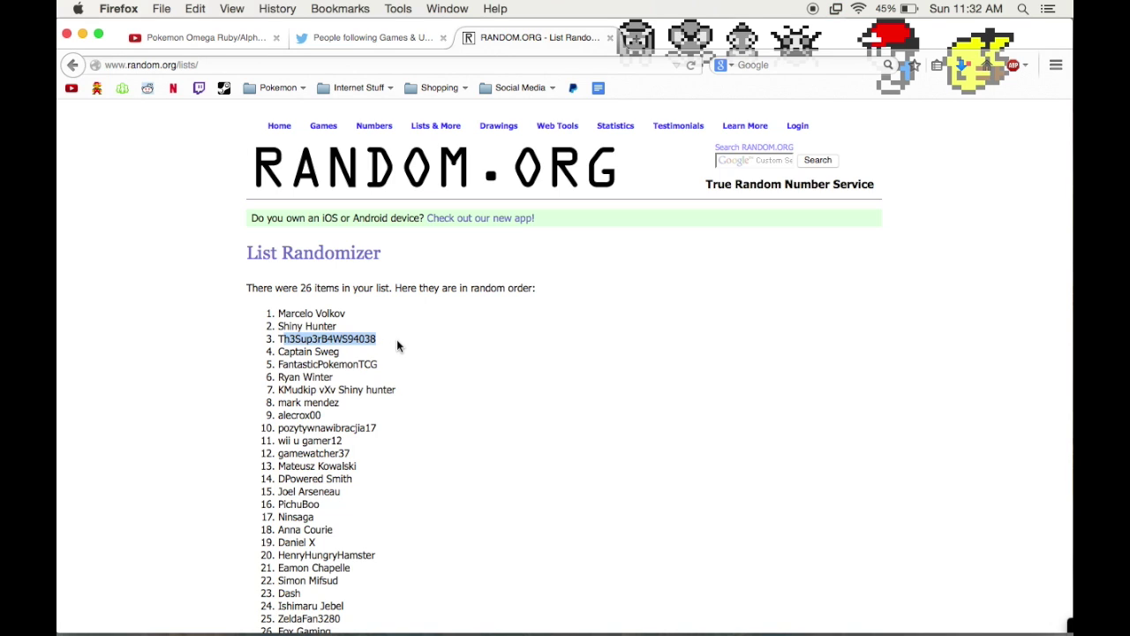
left_click(397, 342)
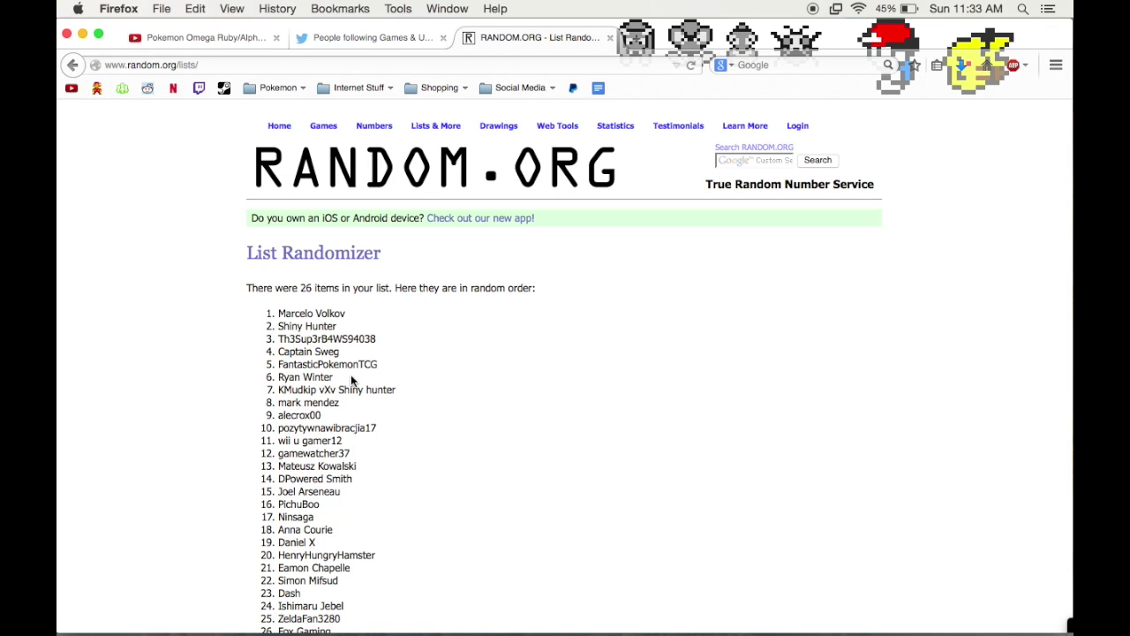
- Highlight the top six results, briefly trying names seven and eight, then clear
left_click_drag(372, 379, 249, 306)
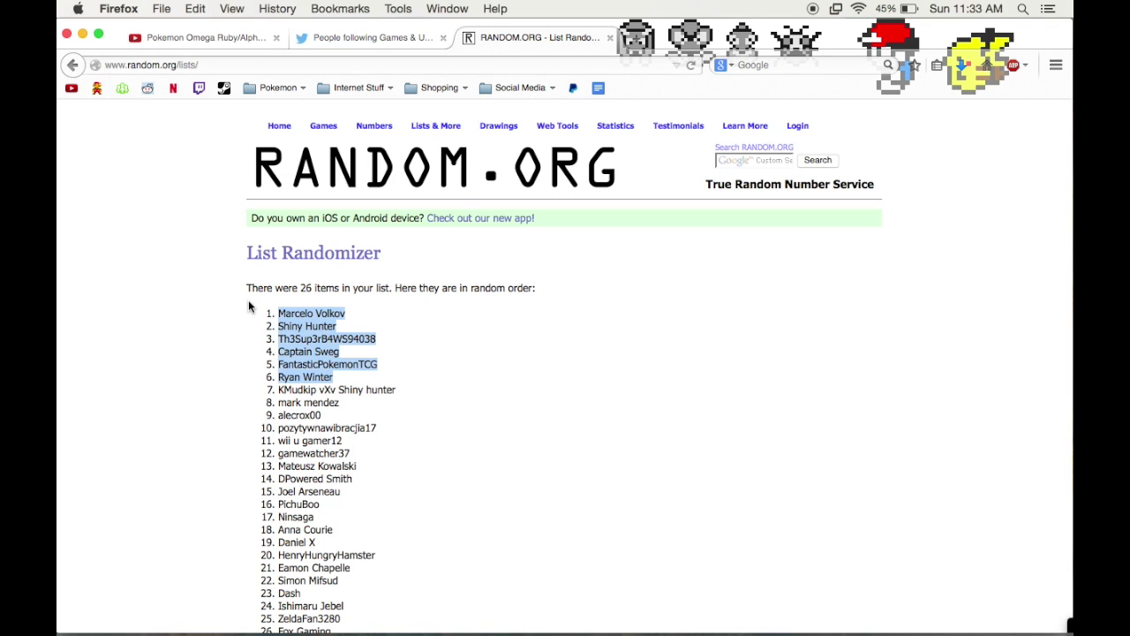
left_click_drag(279, 389, 344, 412)
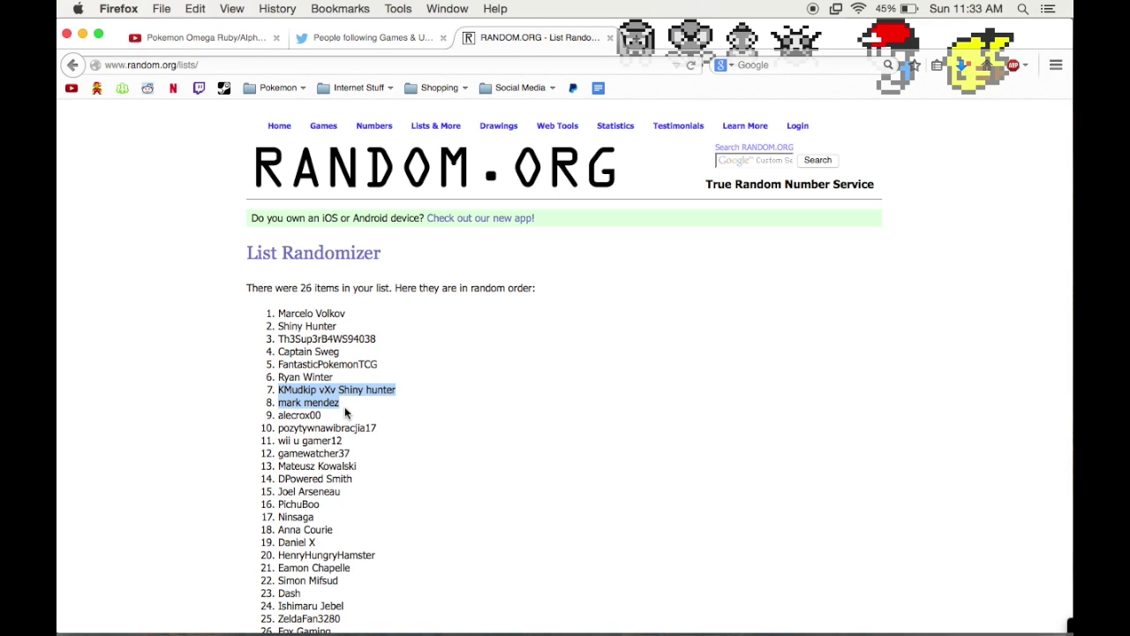
left_click_drag(341, 386, 269, 308)
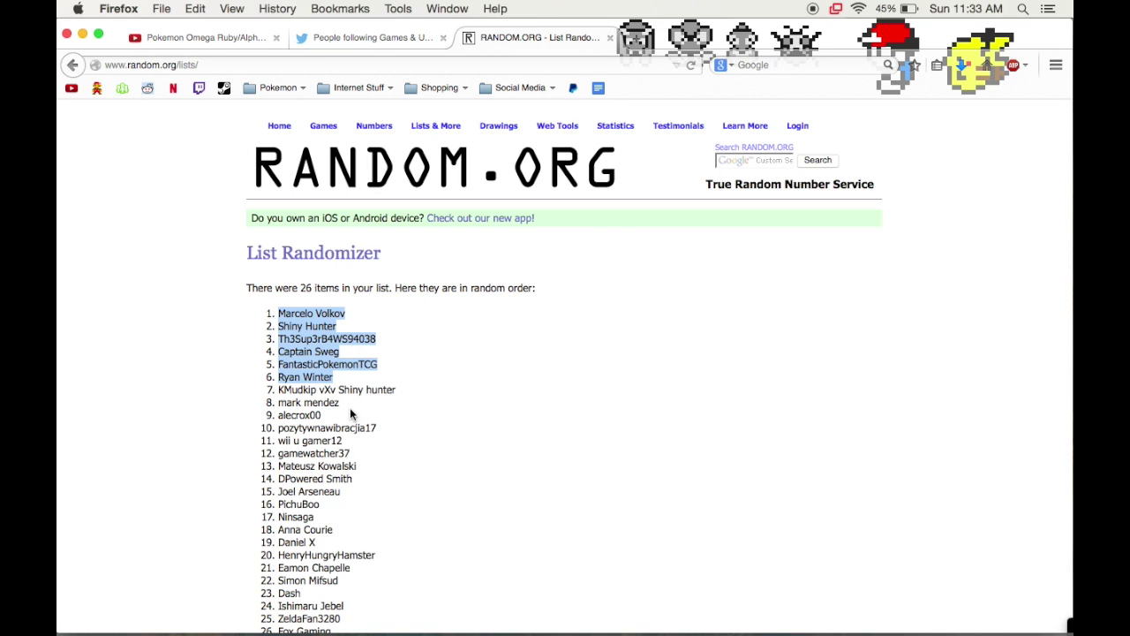
left_click(327, 390)
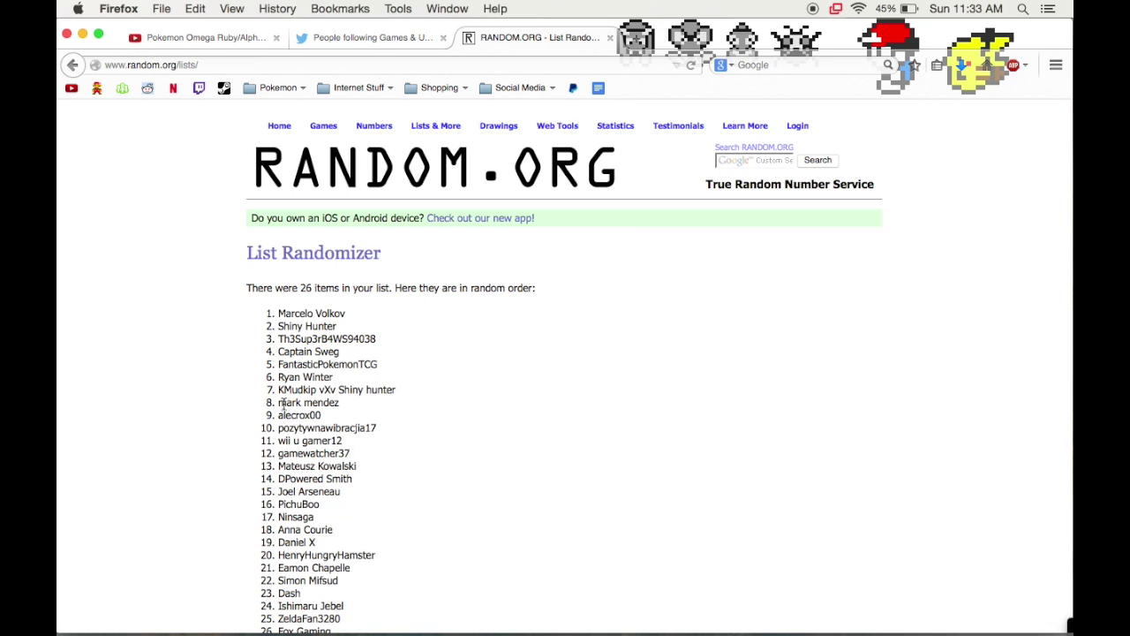
scroll(308, 402, "down", 3)
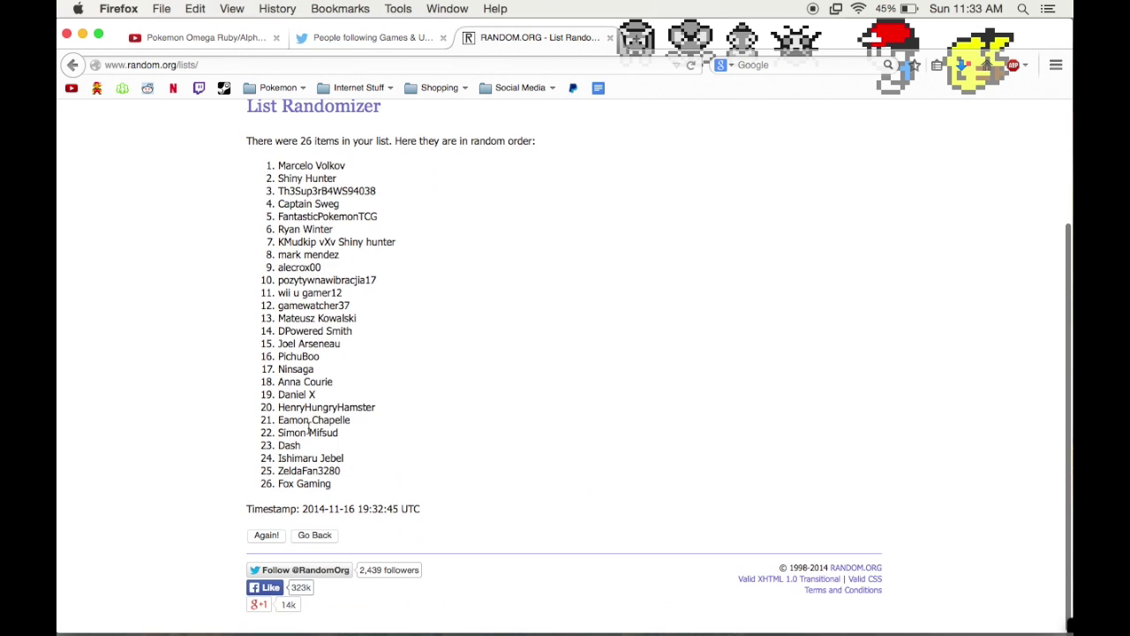
left_click_drag(334, 486, 276, 485)
left_click(276, 491)
scroll(386, 347, "up", 3)
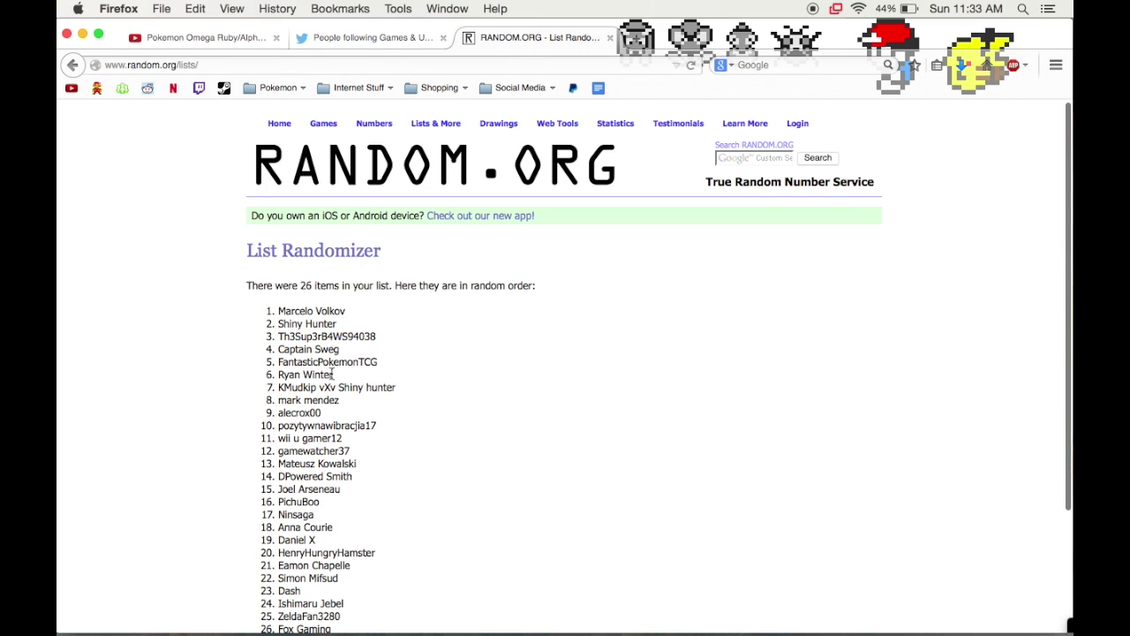
left_click_drag(332, 374, 230, 307)
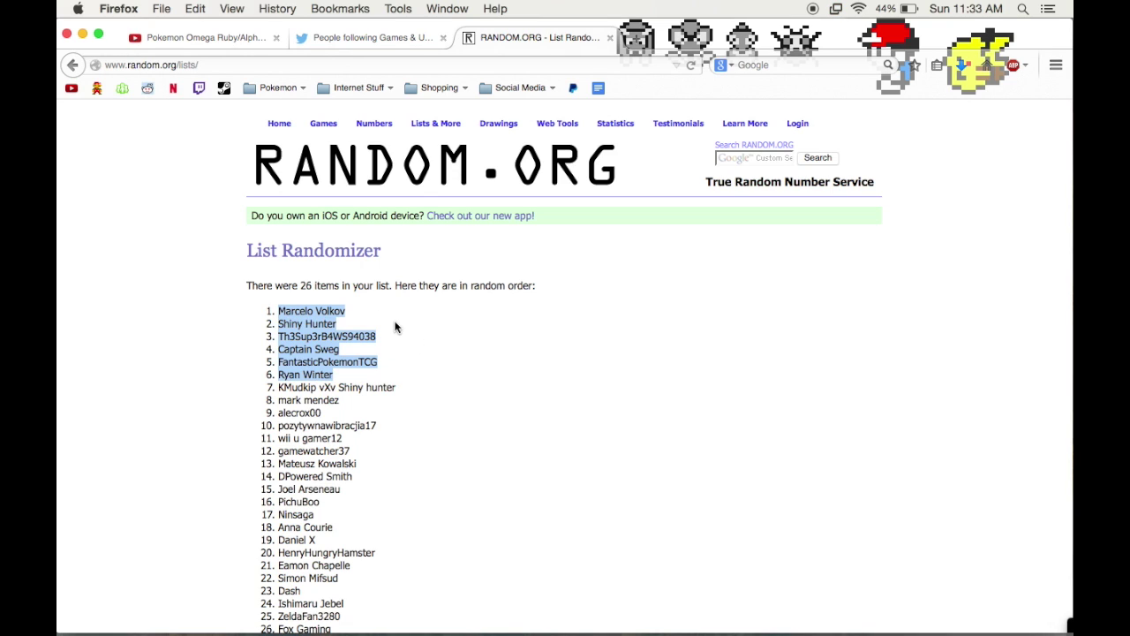
left_click(411, 336)
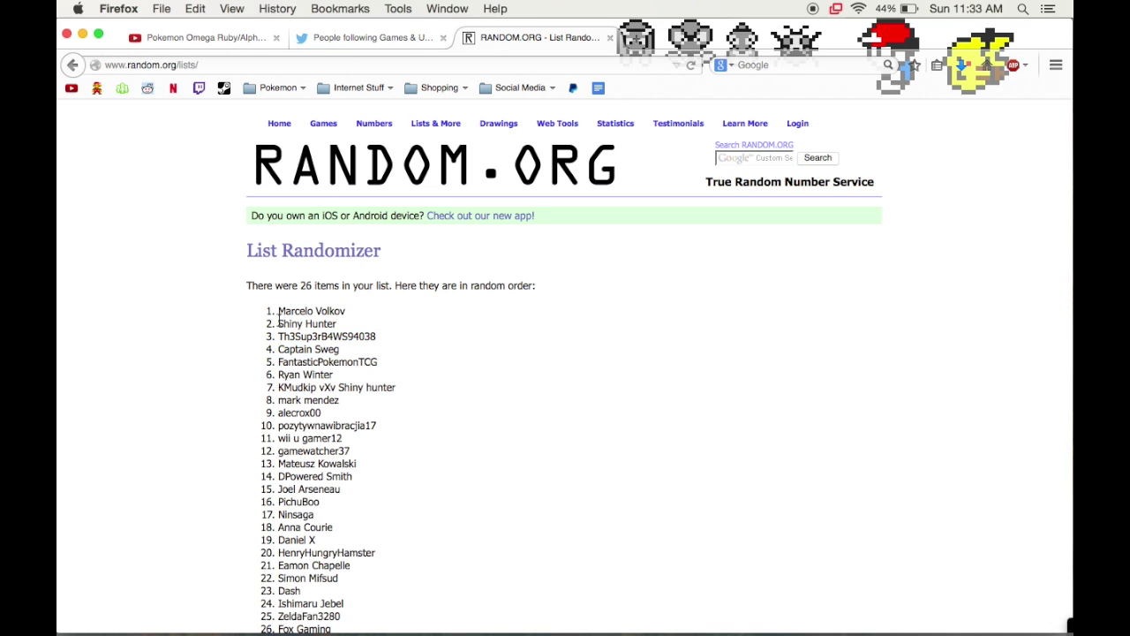